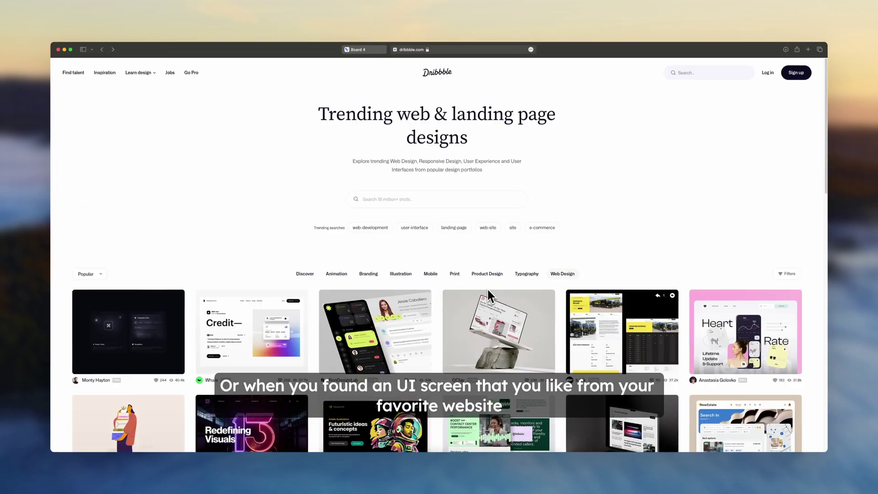
Browse Dribbble's trending web designs and copy the image of the "Credit—" landing page shot.
{"action": "scroll", "coordinate": [486, 288], "scroll_direction": "down", "scroll_amount": 10}
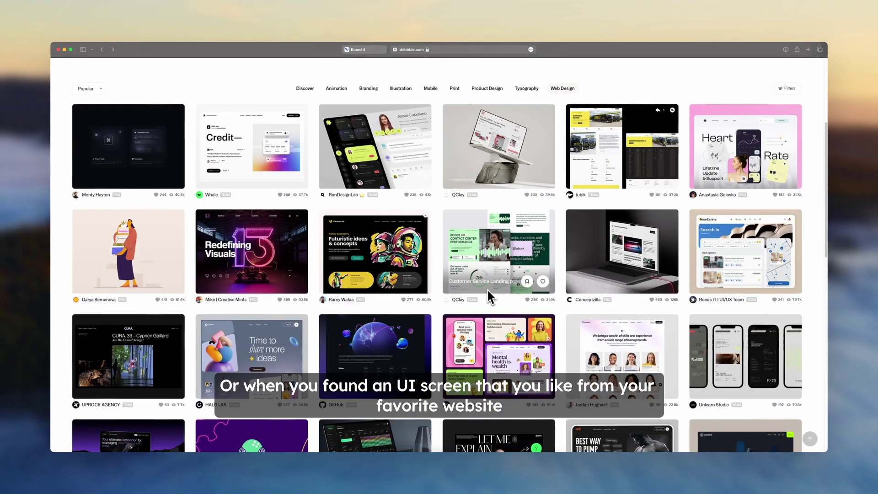
{"action": "scroll", "coordinate": [488, 290], "scroll_direction": "down", "scroll_amount": 6}
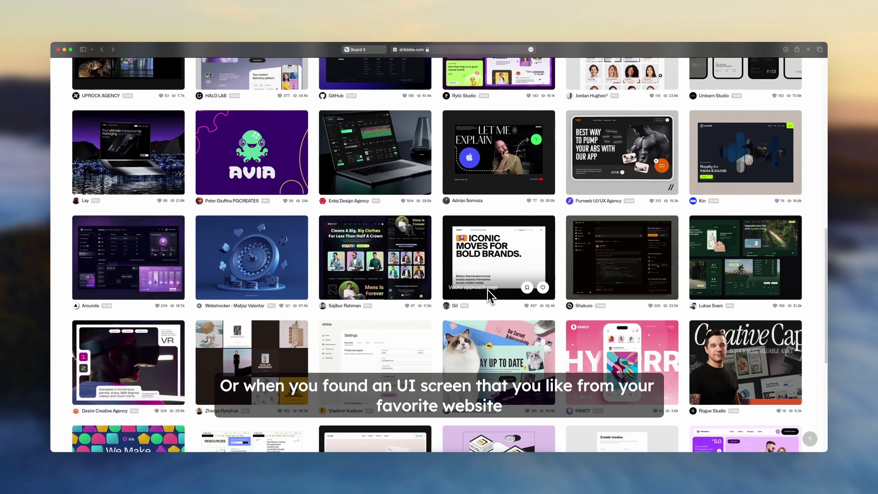
{"action": "scroll", "coordinate": [487, 290], "scroll_direction": "up", "scroll_amount": 5}
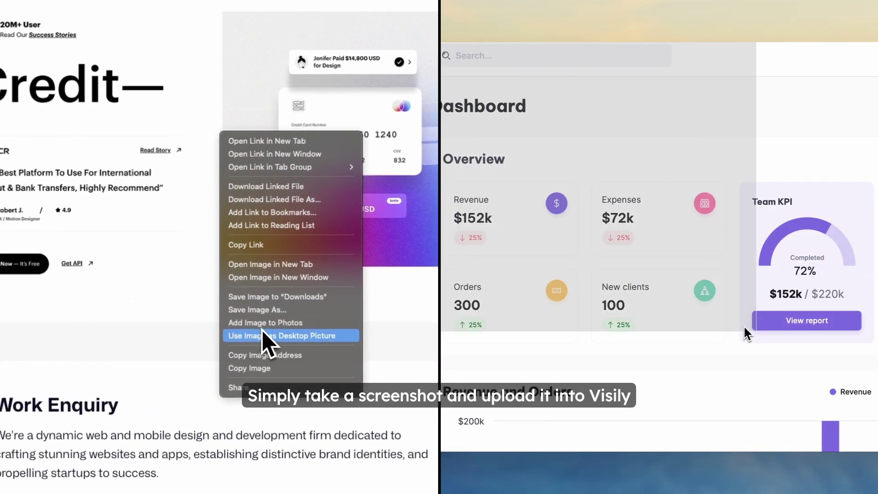
{"action": "left_click", "coordinate": [271, 370]}
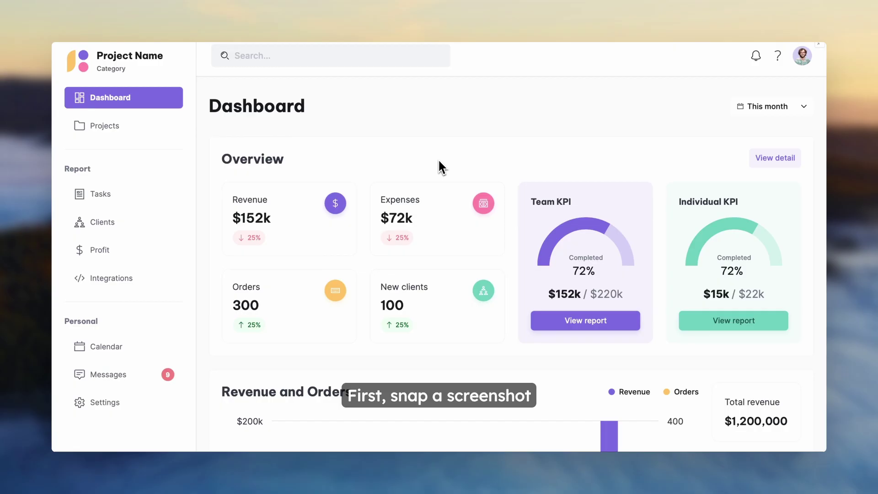
Capture the full dashboard page as a screenshot and start a conversion from screenshot on Visily's Board 4.
{"action": "key", "text": "super+shift+4"}
{"action": "left_click_drag", "start_coordinate": [53, 42], "coordinate": [827, 451]}
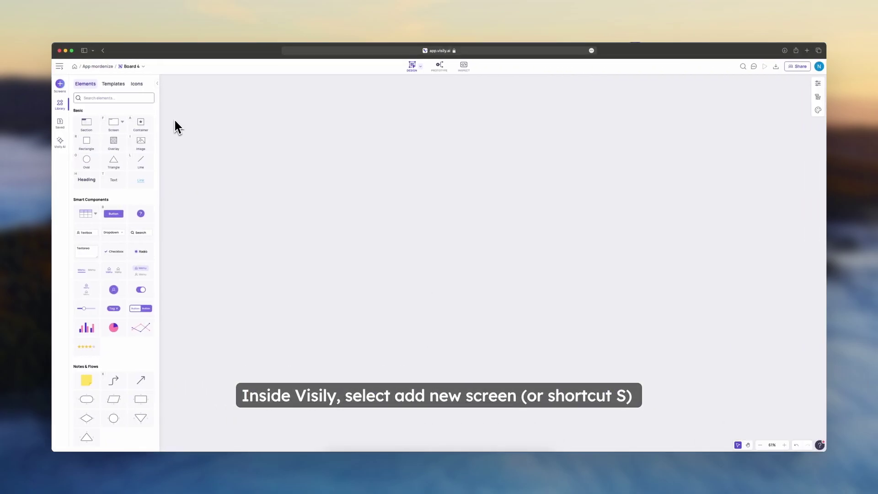
{"action": "left_click", "coordinate": [61, 85]}
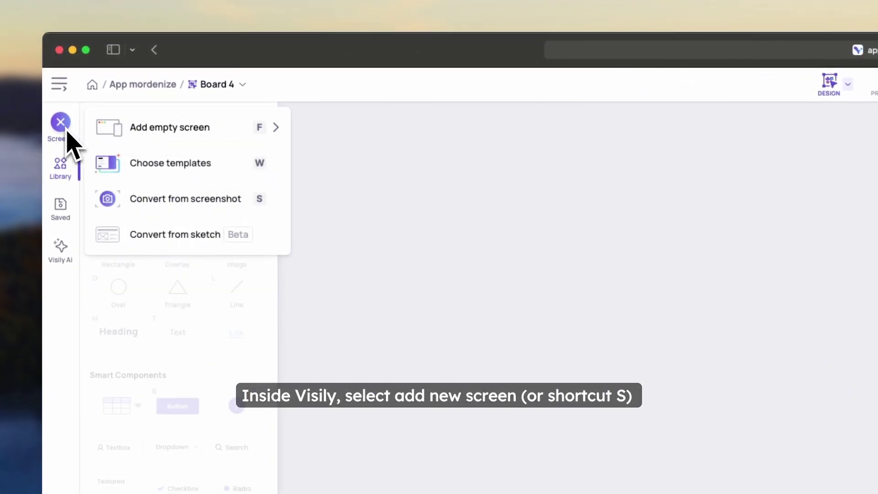
{"action": "left_click", "coordinate": [174, 204]}
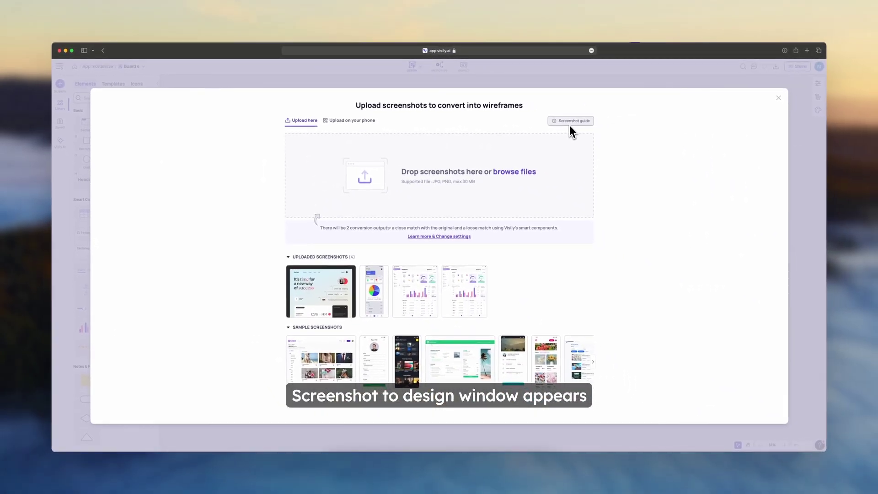
Read through the tips in the screenshot guide and return to the upload window.
{"action": "left_click", "coordinate": [571, 123]}
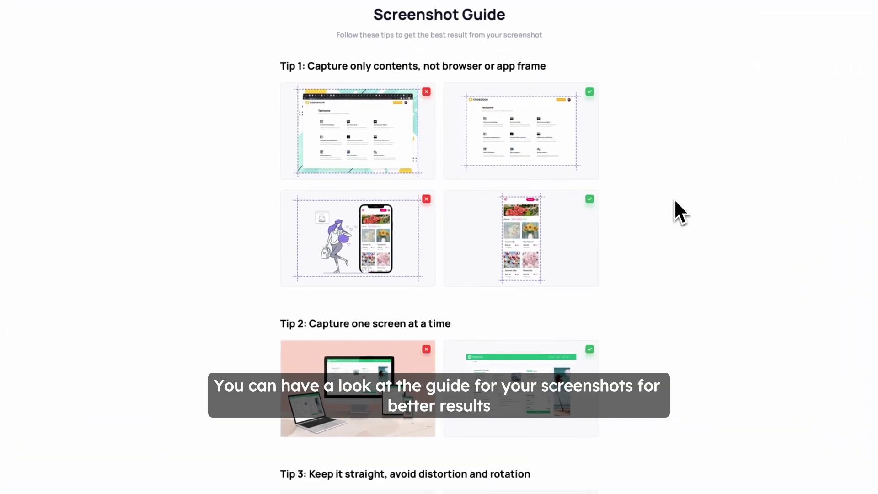
{"action": "scroll", "coordinate": [674, 253], "scroll_direction": "down", "scroll_amount": 4}
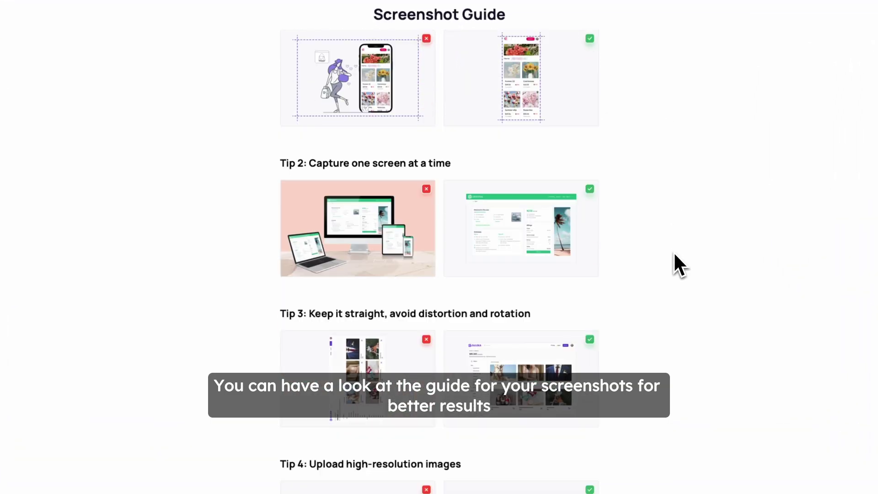
{"action": "scroll", "coordinate": [673, 254], "scroll_direction": "down", "scroll_amount": 5}
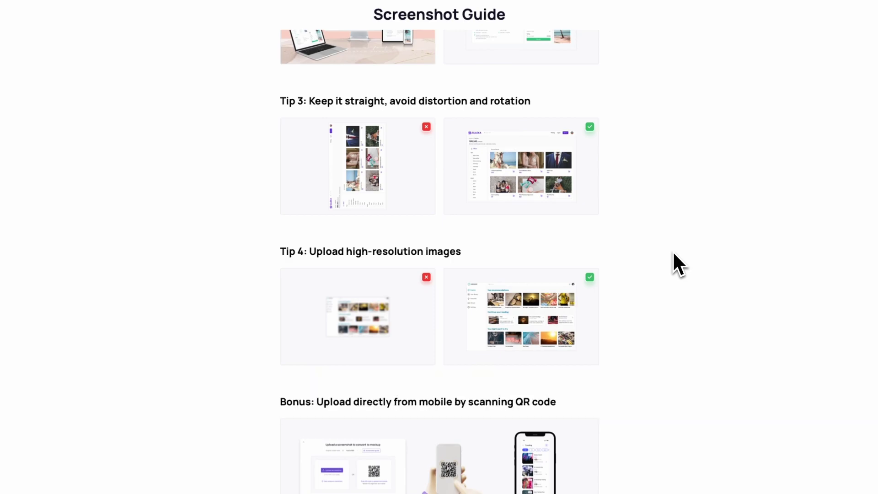
{"action": "scroll", "coordinate": [673, 253], "scroll_direction": "up", "scroll_amount": 8}
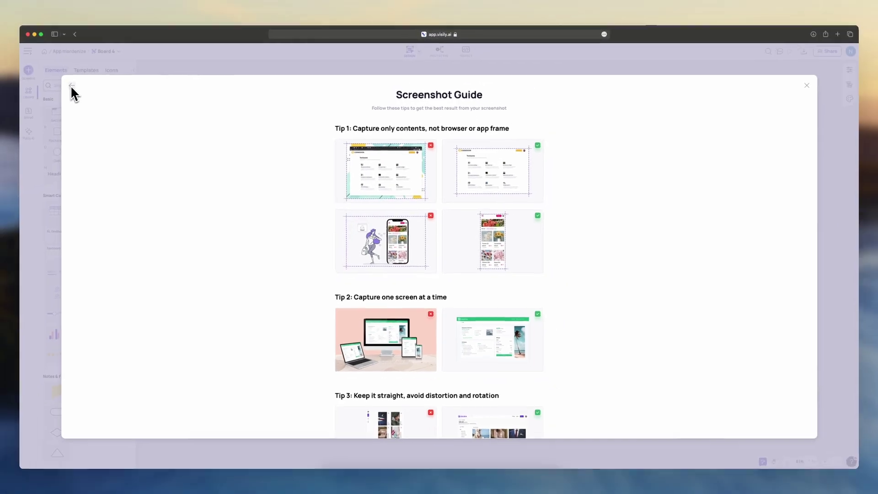
{"action": "left_click", "coordinate": [72, 86]}
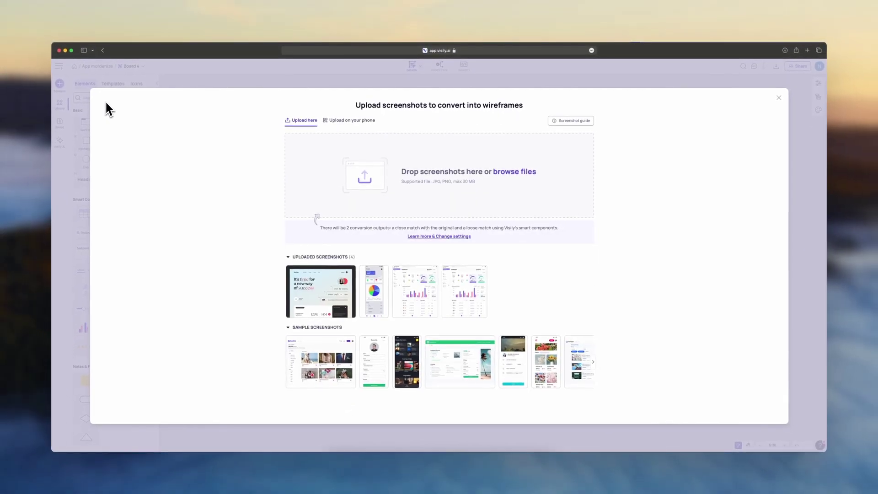
Upload the dashboard screenshot from the Desktop folder to convert it into wireframes.
{"action": "left_click", "coordinate": [332, 462]}
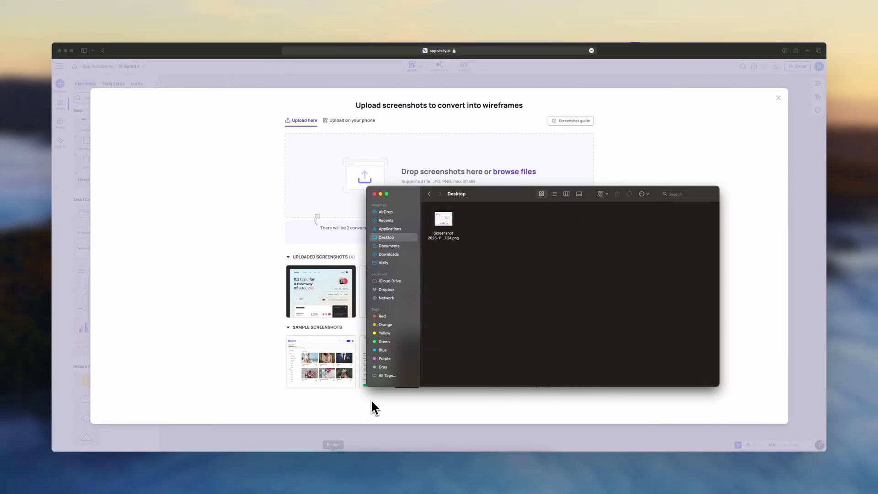
{"action": "left_click_drag", "start_coordinate": [426, 213], "coordinate": [320, 184]}
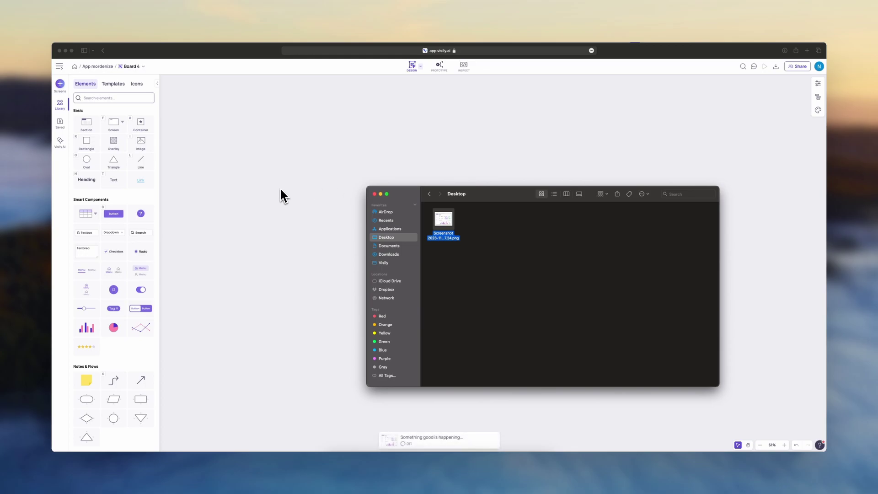
{"action": "left_click", "coordinate": [254, 184]}
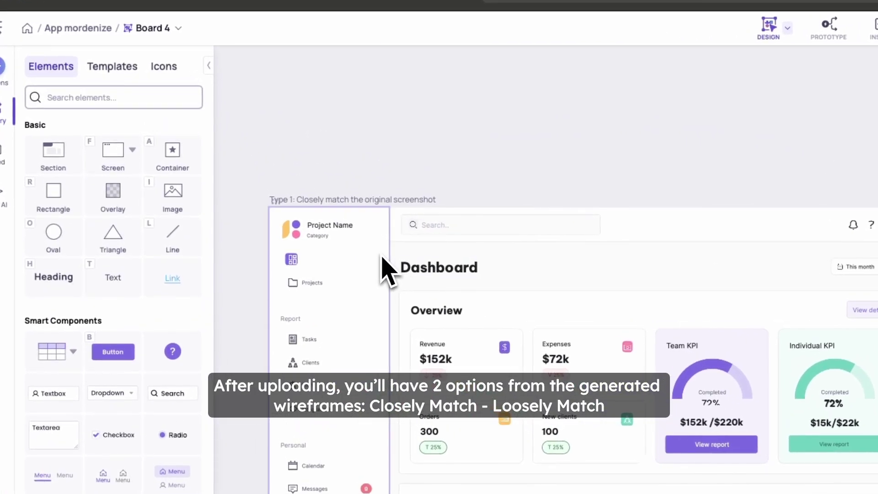
Inspect the closely matched screen, its Clients icon and the Revenue and Orders bar chart image.
{"action": "left_click", "coordinate": [387, 204]}
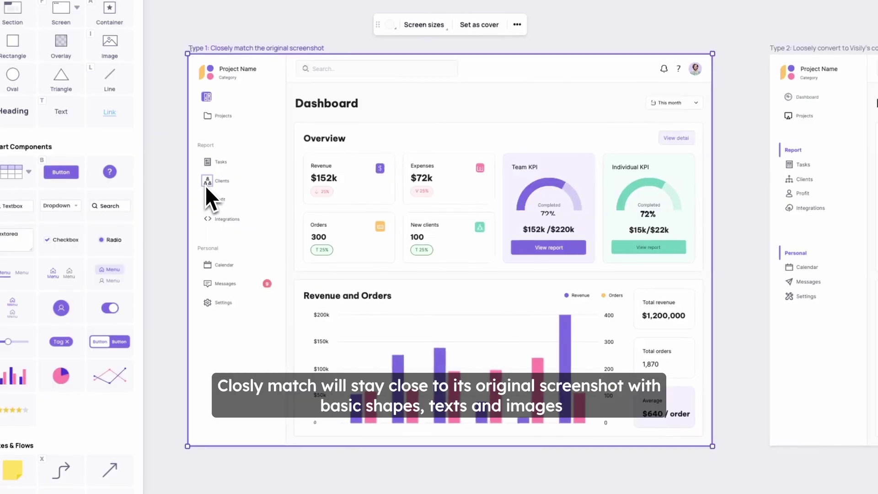
{"action": "left_click", "coordinate": [207, 185]}
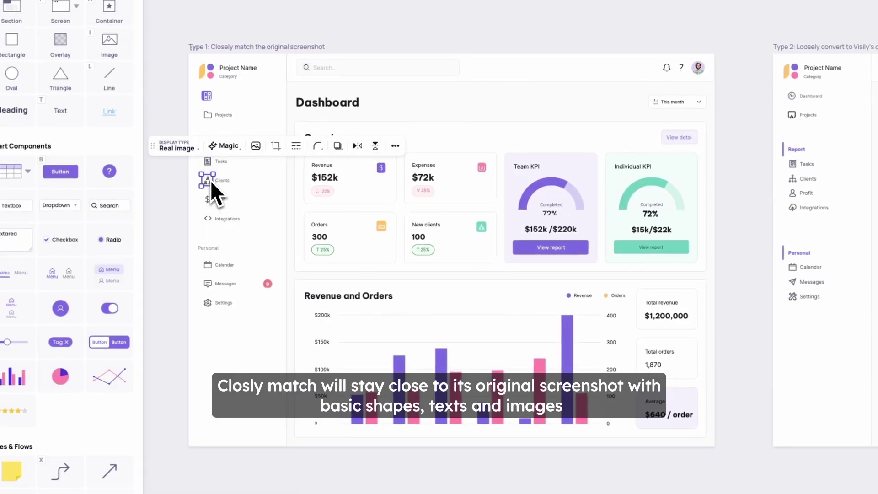
{"action": "left_click", "coordinate": [436, 353]}
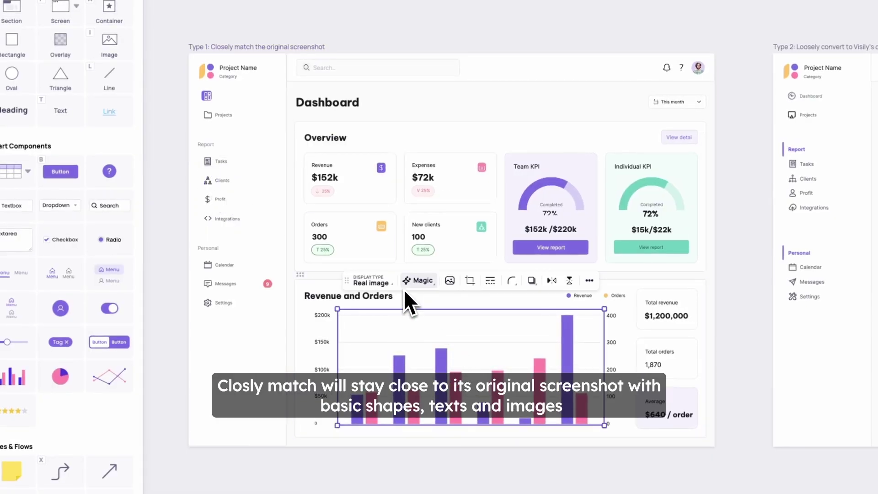
Try moving the Overview section's View detail button on the closely matched screen and undo the move.
{"action": "left_click", "coordinate": [690, 140]}
{"action": "left_click_drag", "start_coordinate": [659, 139], "coordinate": [618, 132]}
{"action": "key", "text": "ctrl+z"}
{"action": "left_click", "coordinate": [747, 188]}
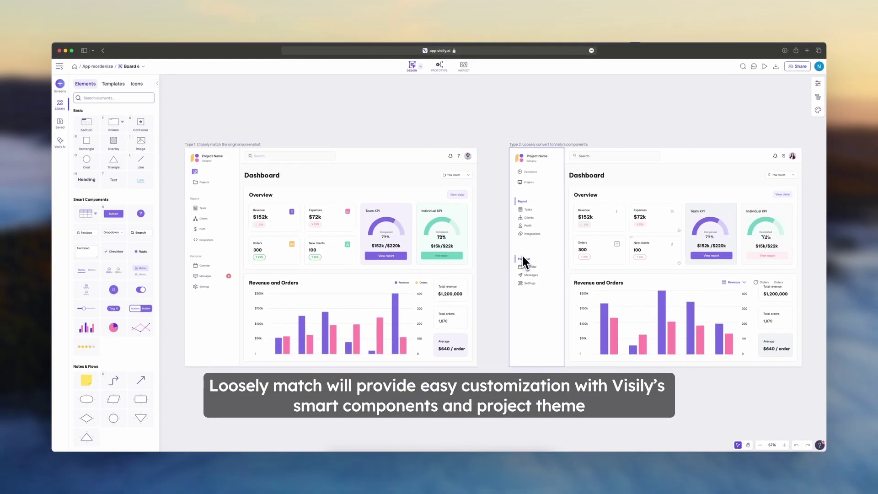
Add a new menu item below Settings in the Personal menu of the loosely converted screen.
{"action": "left_click", "coordinate": [538, 268]}
{"action": "left_click", "coordinate": [572, 285]}
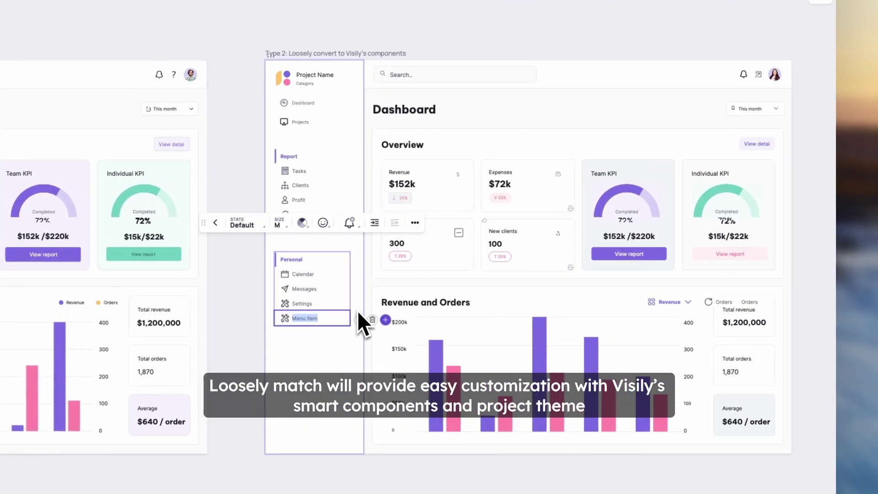
{"action": "left_click", "coordinate": [319, 192]}
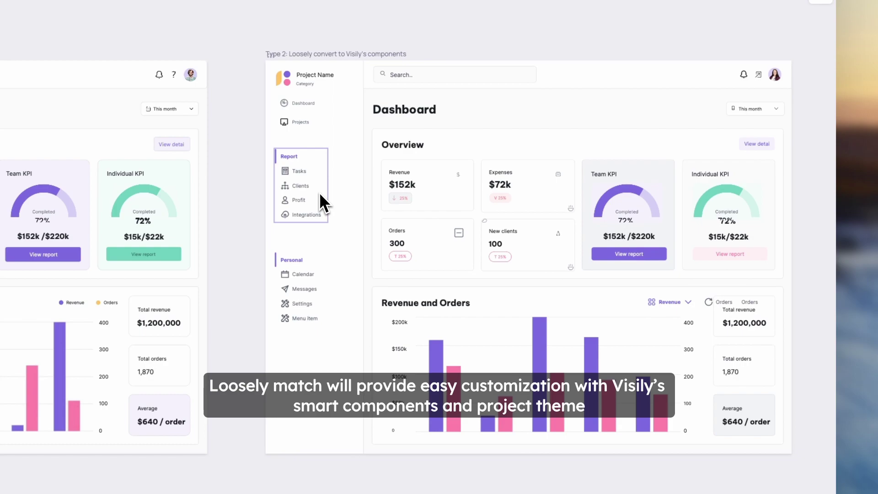
Replace the icon beside Dashboard in the loosely converted screen's sidebar with a four-square grid icon.
{"action": "left_click", "coordinate": [278, 135]}
{"action": "left_click", "coordinate": [284, 153]}
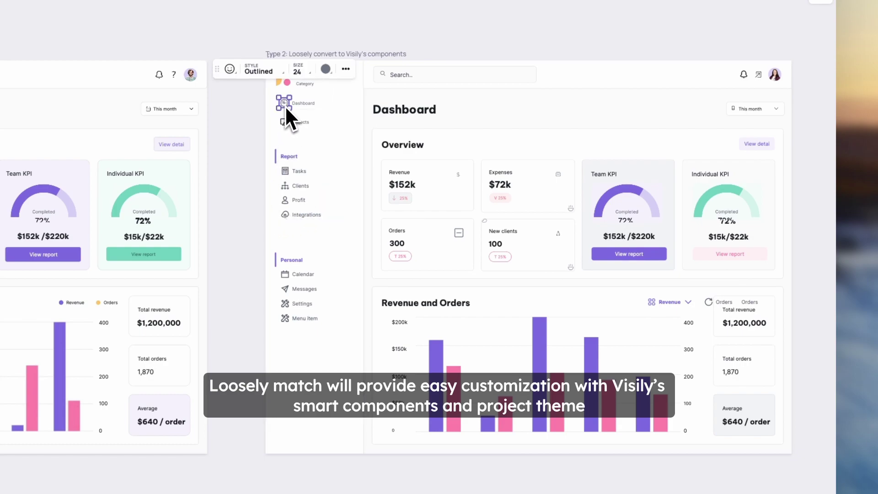
{"action": "left_click", "coordinate": [235, 73]}
{"action": "left_click", "coordinate": [189, 142]}
{"action": "left_click", "coordinate": [253, 311]}
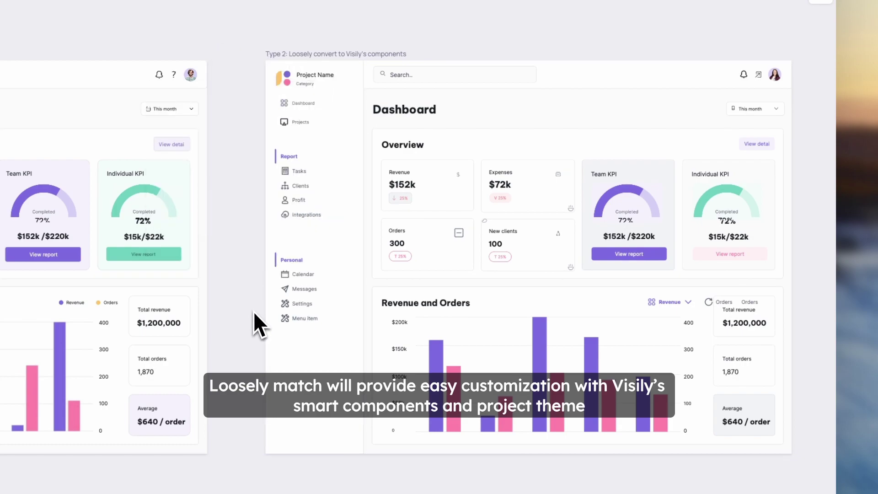
Add two data groups to the Revenue and Orders chart on the loosely converted screen.
{"action": "left_click", "coordinate": [530, 325]}
{"action": "left_click", "coordinate": [692, 426]}
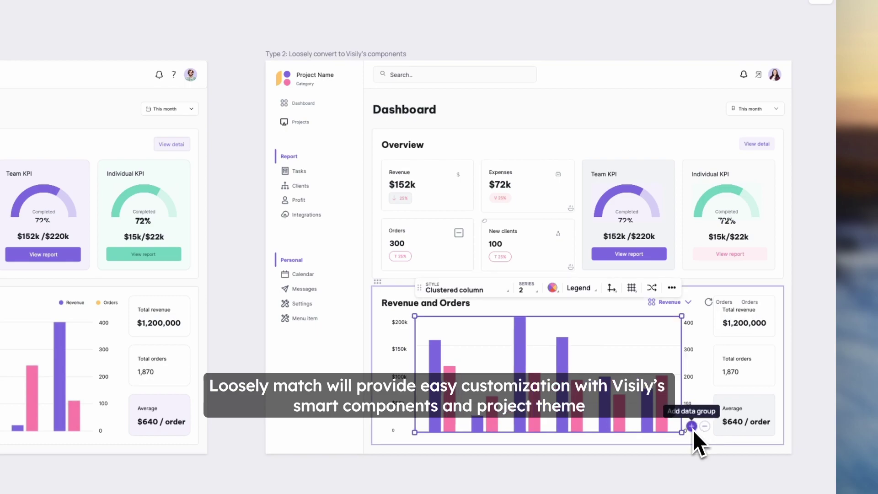
{"action": "left_click", "coordinate": [691, 426]}
Change the Revenue and Orders chart's style to Stacked column.
{"action": "left_click", "coordinate": [552, 287]}
{"action": "left_click", "coordinate": [475, 289]}
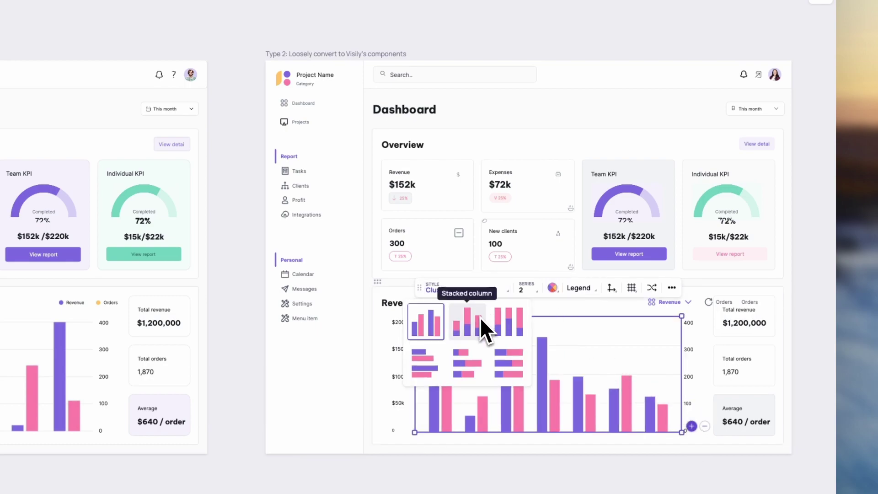
{"action": "left_click", "coordinate": [499, 321]}
{"action": "left_click", "coordinate": [476, 289]}
{"action": "left_click", "coordinate": [472, 318]}
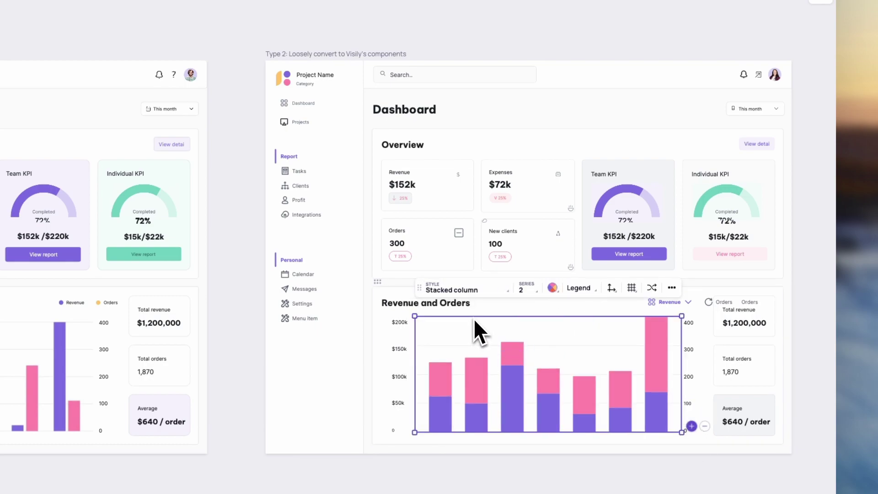
{"action": "left_click", "coordinate": [637, 256]}
{"action": "mouse_move", "coordinate": [667, 255]}
{"action": "left_mouse_down"}
{"action": "mouse_move", "coordinate": [648, 260]}
{"action": "mouse_move", "coordinate": [664, 264]}
{"action": "left_mouse_up"}
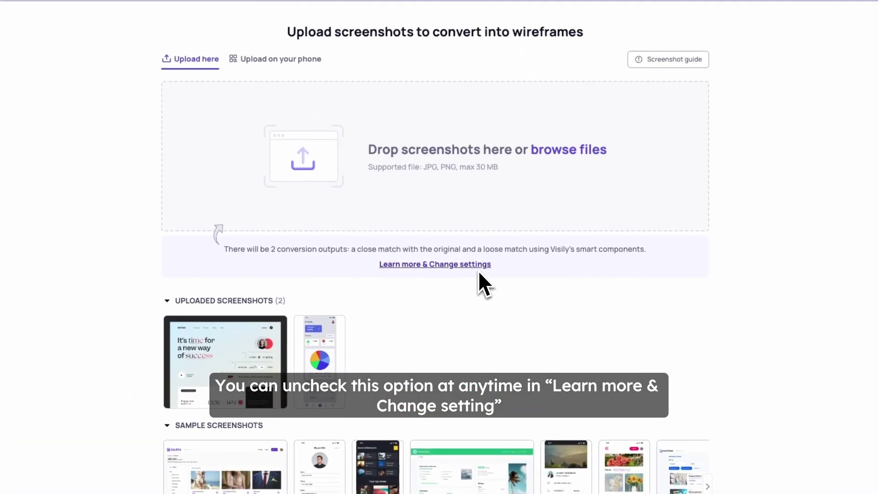
Save the screenshot conversion settings with both the closely matching and the loosely converted output types enabled.
{"action": "left_click", "coordinate": [475, 269]}
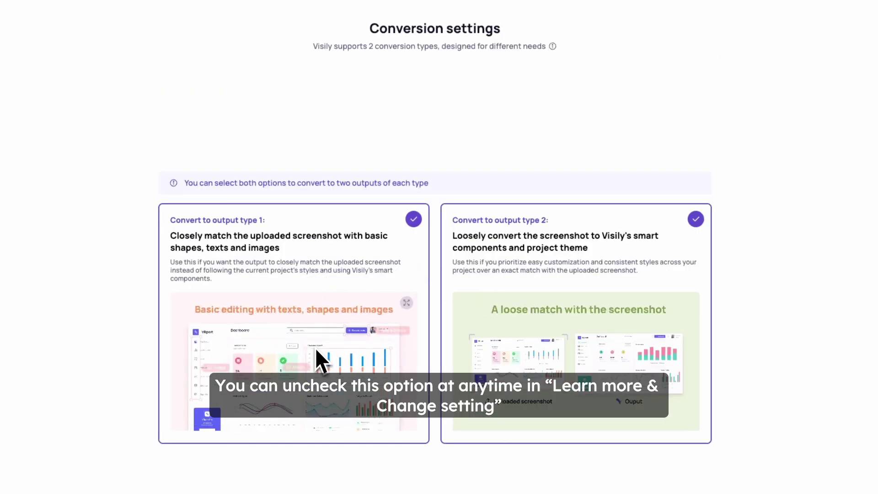
{"action": "left_click", "coordinate": [489, 259]}
{"action": "left_click", "coordinate": [489, 258]}
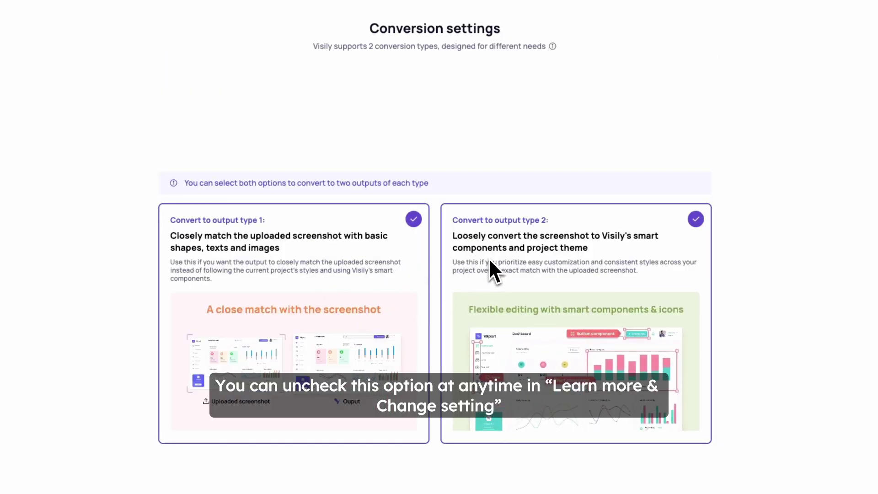
{"action": "left_click", "coordinate": [362, 247]}
{"action": "left_click", "coordinate": [361, 245]}
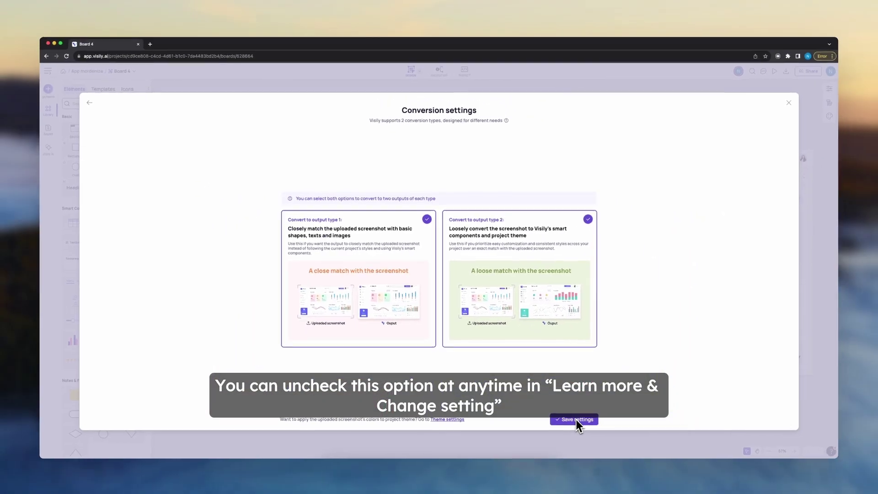
{"action": "left_click", "coordinate": [576, 419]}
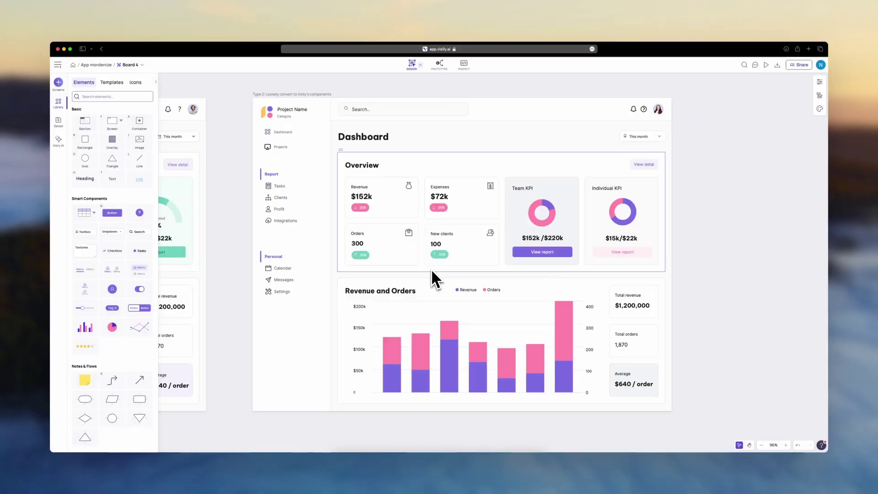
Move the sidebar's Report menu slightly upward and stretch the Report and Personal menus taller to widen their item spacing.
{"action": "left_click", "coordinate": [308, 207]}
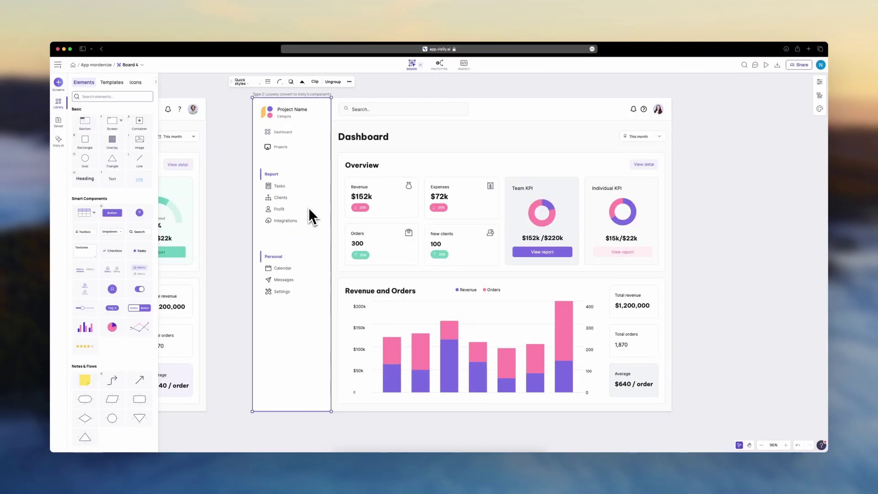
{"action": "left_click", "coordinate": [294, 200]}
{"action": "left_click_drag", "start_coordinate": [292, 196], "coordinate": [283, 190]}
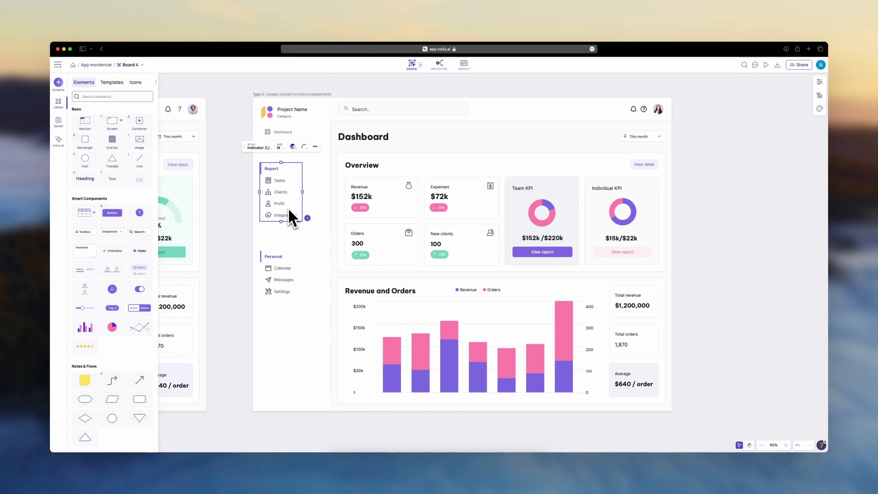
{"action": "left_click_drag", "start_coordinate": [280, 221], "coordinate": [281, 232]}
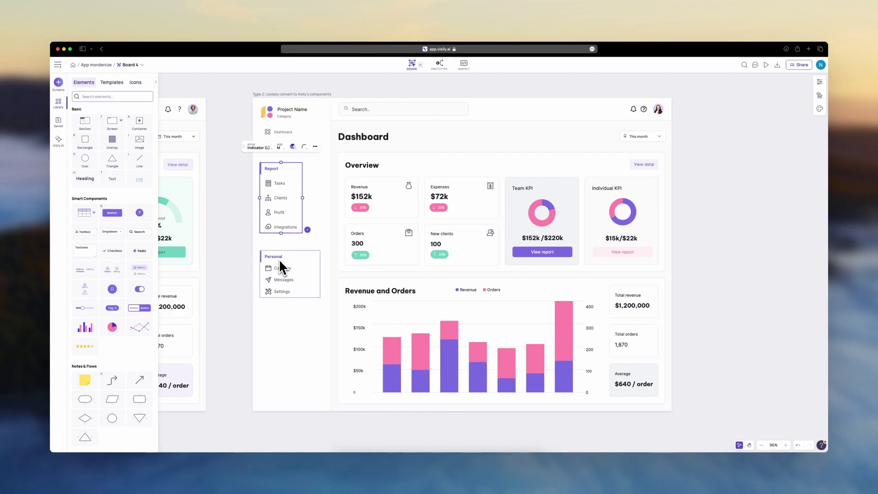
{"action": "left_click", "coordinate": [279, 254]}
{"action": "left_click_drag", "start_coordinate": [287, 292], "coordinate": [290, 310]}
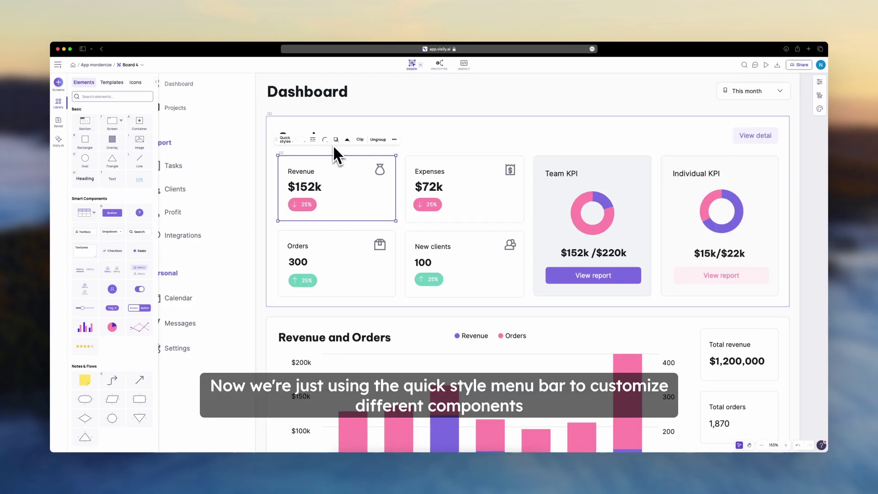
Give the Revenue card the Colored Card quick style and a pink fill at 20% opacity.
{"action": "left_click", "coordinate": [285, 140]}
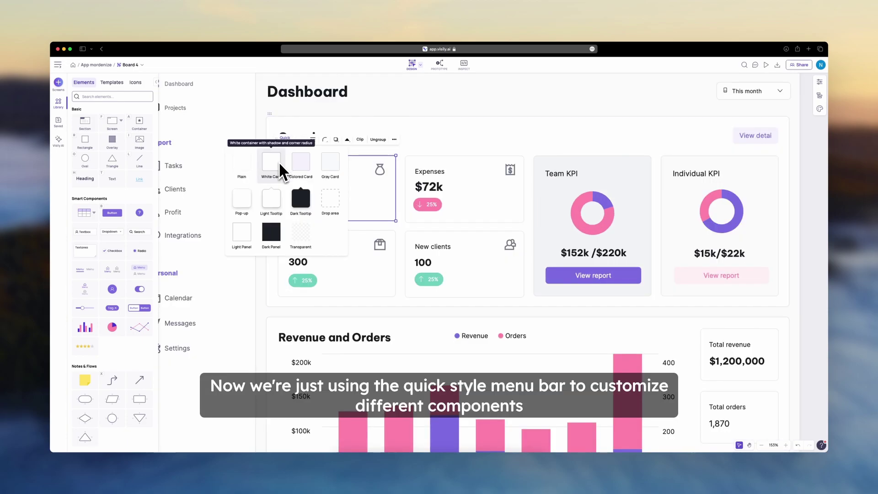
{"action": "left_click", "coordinate": [302, 169]}
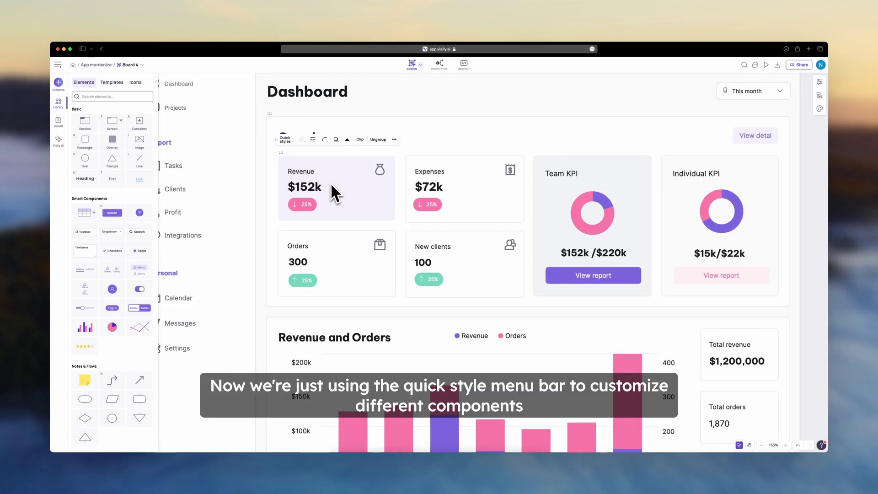
{"action": "left_click", "coordinate": [302, 139]}
{"action": "left_click", "coordinate": [290, 162]}
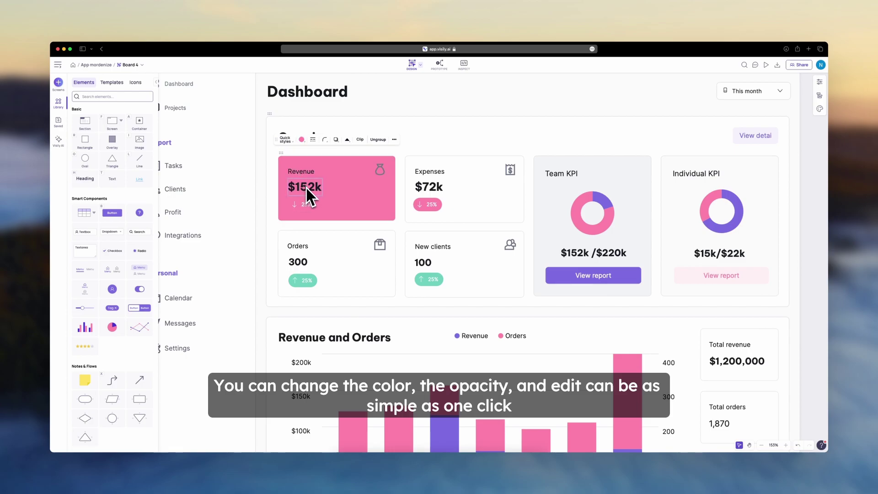
{"action": "left_click", "coordinate": [302, 140]}
{"action": "left_click", "coordinate": [300, 192]}
{"action": "left_click", "coordinate": [319, 186]}
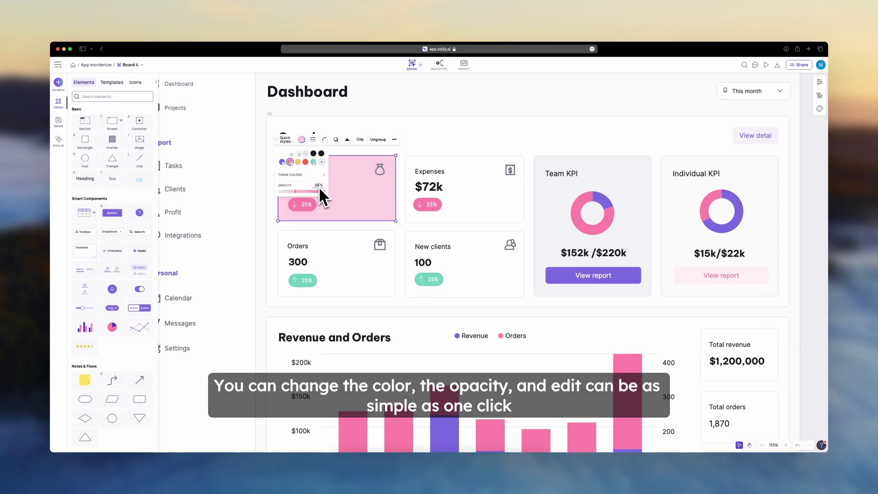
{"action": "type", "text": "20"}
{"action": "left_click", "coordinate": [266, 210]}
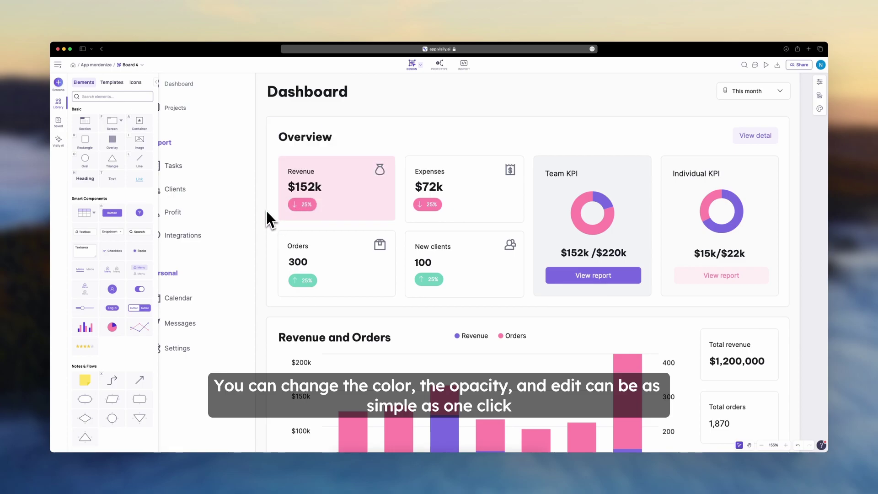
Apply the Colored Card quick style to the Expenses card in the Overview section.
{"action": "left_click_drag", "start_coordinate": [266, 210], "coordinate": [217, 204]}
{"action": "left_click", "coordinate": [395, 197]}
{"action": "left_click", "coordinate": [367, 135]}
{"action": "left_click", "coordinate": [355, 153]}
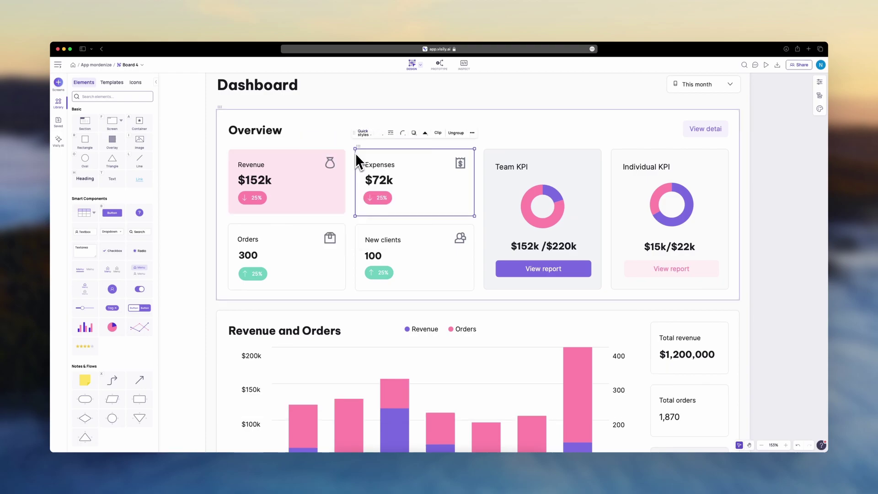
{"action": "left_click", "coordinate": [367, 133]}
{"action": "left_click", "coordinate": [380, 155]}
Set the Expenses card's fill to pink at 20% opacity.
{"action": "left_click", "coordinate": [380, 133]}
{"action": "left_click", "coordinate": [368, 155]}
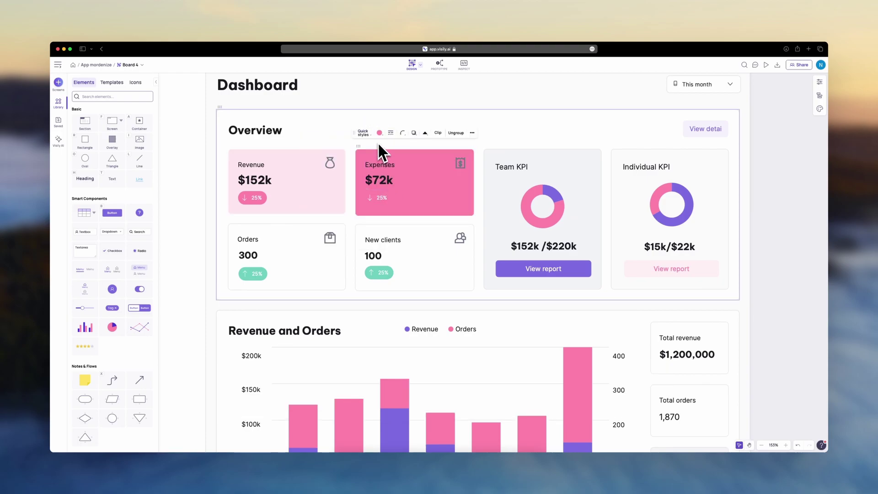
{"action": "left_click", "coordinate": [379, 133]}
{"action": "left_click", "coordinate": [393, 178]}
{"action": "type", "text": "20"}
{"action": "key", "text": "Return"}
{"action": "left_click", "coordinate": [217, 207]}
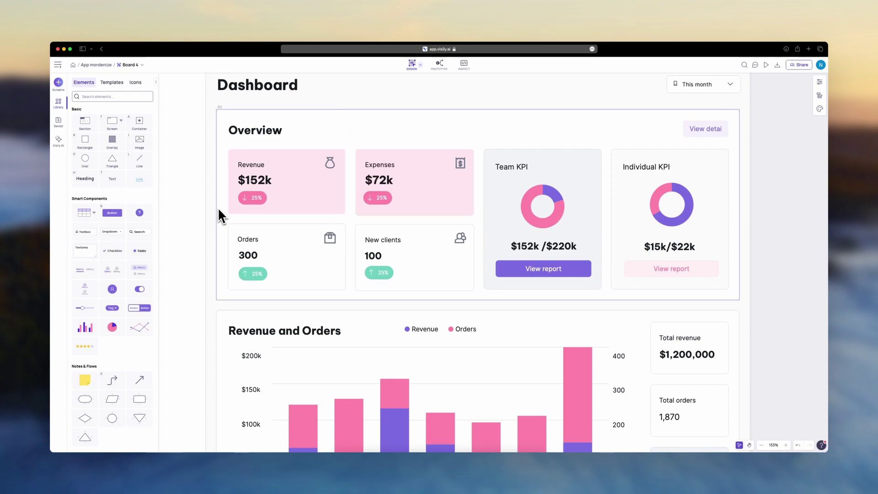
Set the Orders card's fill to green at 20% opacity.
{"action": "left_click", "coordinate": [274, 225]}
{"action": "left_click", "coordinate": [251, 207]}
{"action": "left_click", "coordinate": [262, 230]}
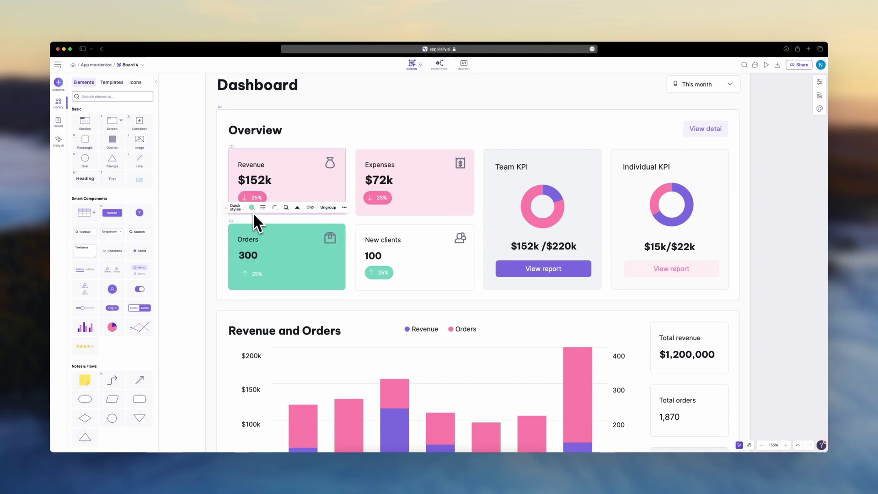
{"action": "type", "text": "20"}
{"action": "key", "text": "Return"}
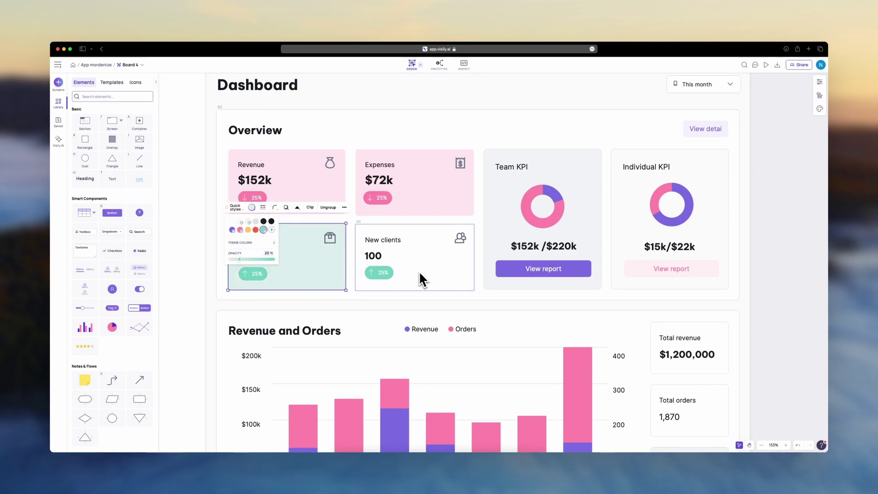
Give the New clients card the Colored Card quick style and a green fill at 20% opacity.
{"action": "left_click", "coordinate": [419, 271]}
{"action": "left_click", "coordinate": [366, 206]}
{"action": "left_click", "coordinate": [347, 230]}
{"action": "left_click", "coordinate": [378, 208]}
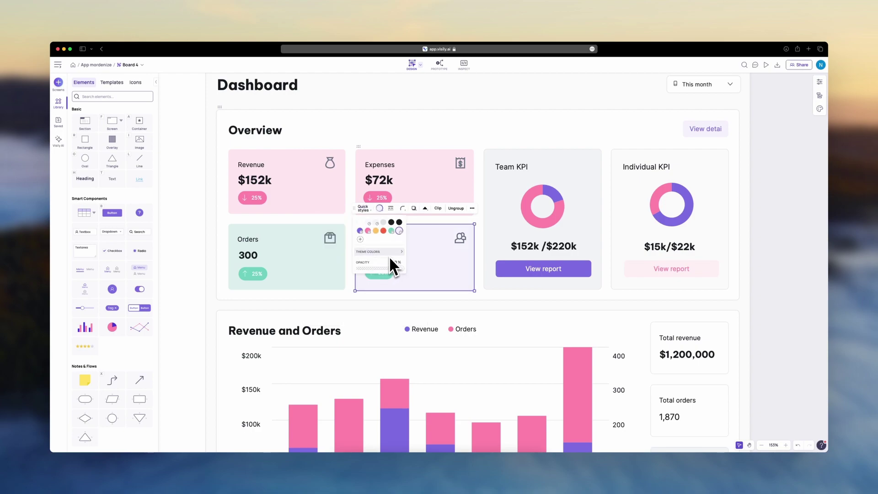
{"action": "left_click", "coordinate": [376, 229]}
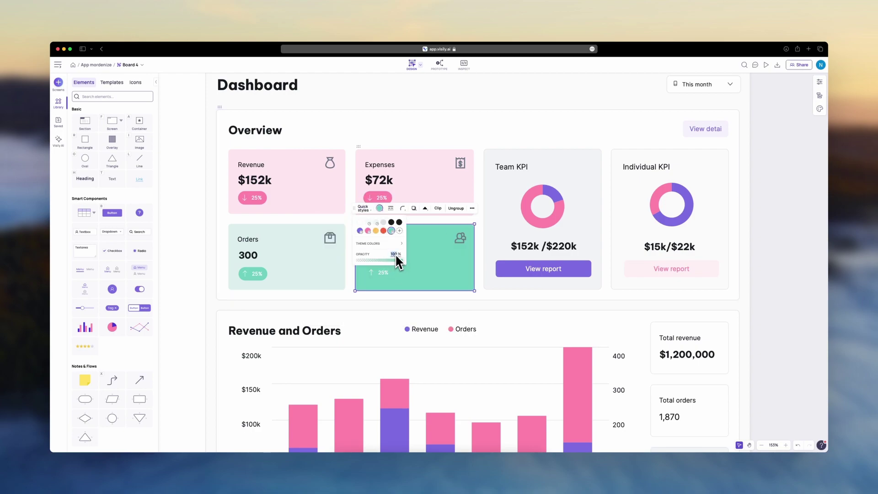
{"action": "type", "text": "20"}
{"action": "left_click", "coordinate": [582, 210]}
{"action": "scroll", "coordinate": [583, 211], "scroll_direction": "right", "scroll_amount": 1}
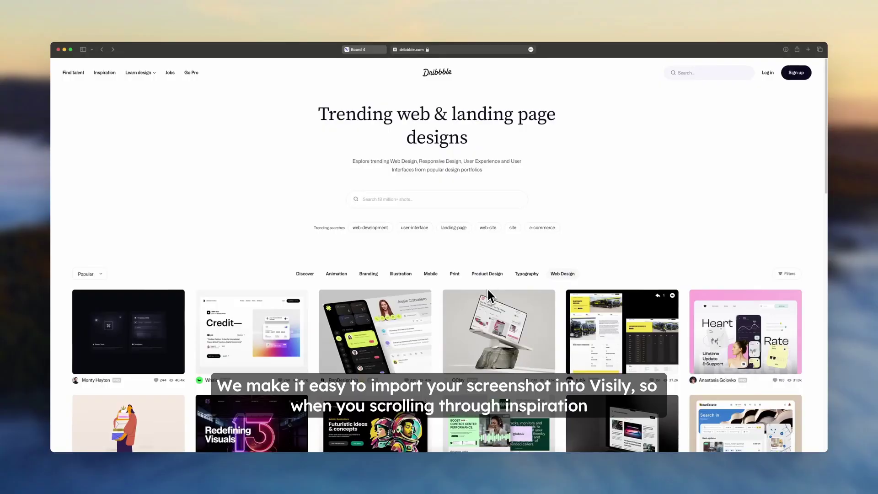
Browse Dribbble's trending web designs and copy the image of the Credit landing page from the Web UI shot.
{"action": "scroll", "coordinate": [486, 292], "scroll_direction": "down", "scroll_amount": 10}
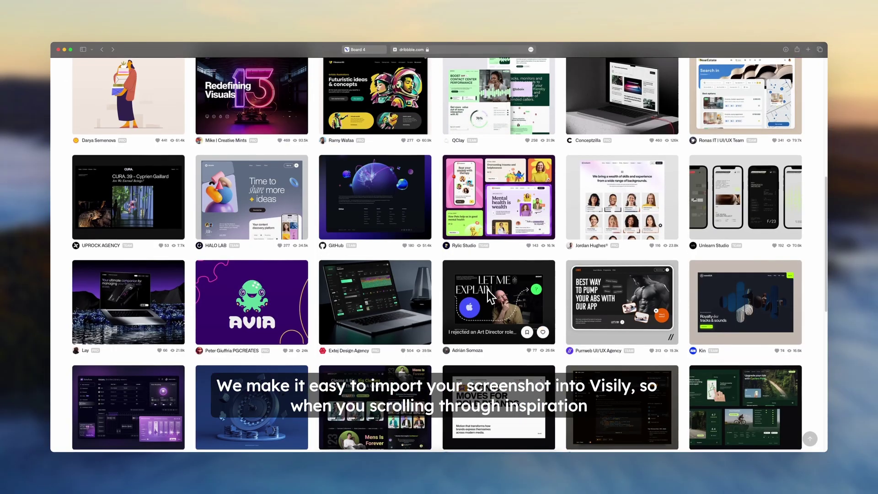
{"action": "scroll", "coordinate": [487, 290], "scroll_direction": "down", "scroll_amount": 6}
{"action": "scroll", "coordinate": [487, 289], "scroll_direction": "up", "scroll_amount": 15}
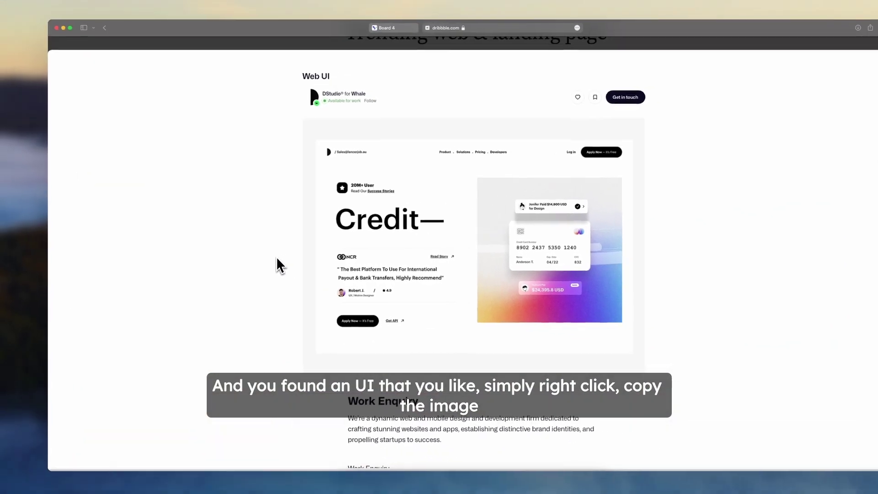
{"action": "right_click", "coordinate": [440, 250]}
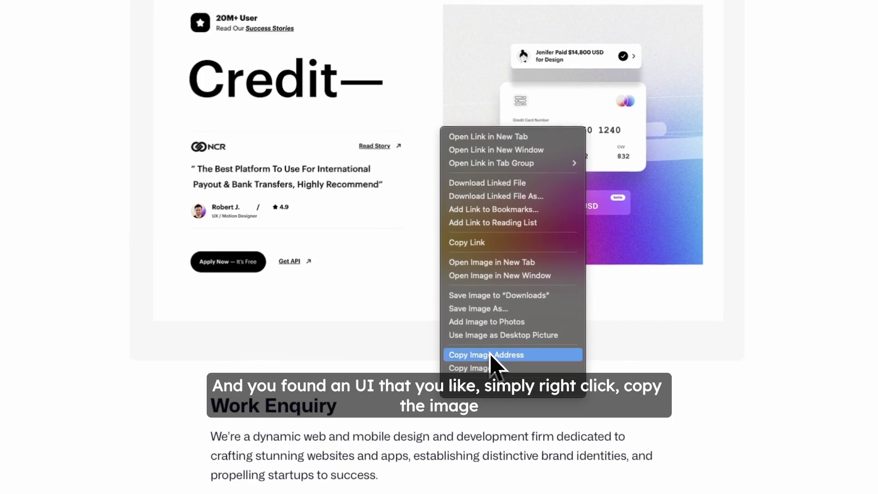
{"action": "left_click", "coordinate": [454, 369]}
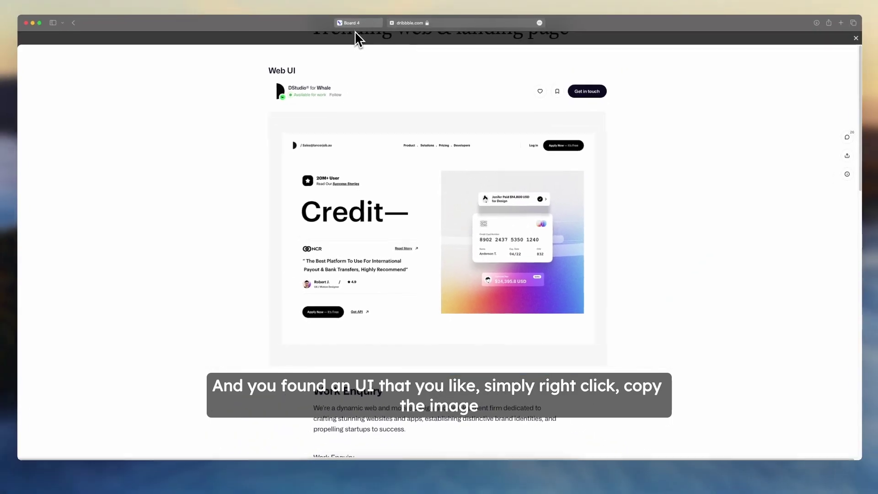
Switch to Board 4 in Visily, paste the copied Credit image onto the canvas and convert it with magic image.
{"action": "left_click", "coordinate": [360, 47]}
{"action": "key", "text": "super+v"}
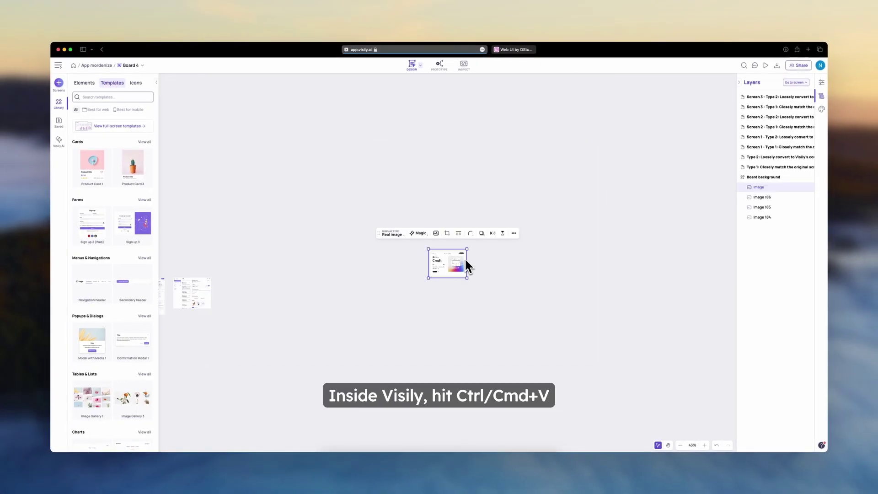
{"action": "scroll", "coordinate": [414, 210], "scroll_direction": "up", "scroll_amount": 3}
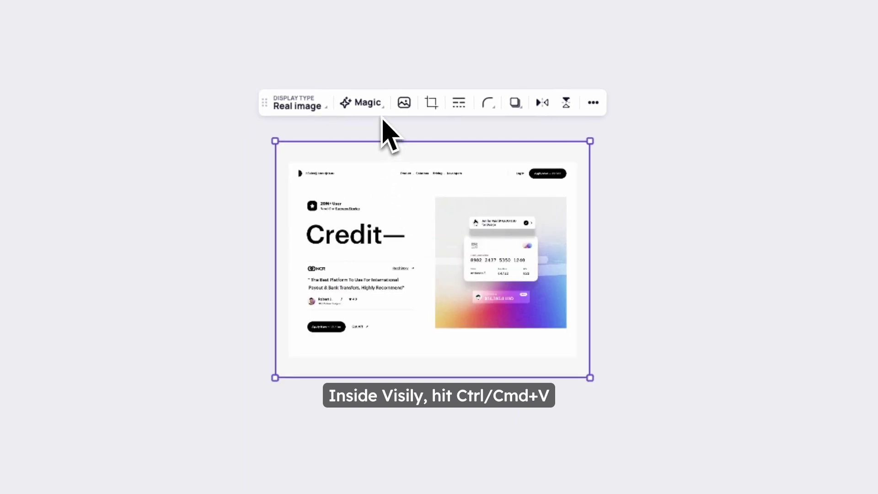
{"action": "left_click", "coordinate": [364, 102]}
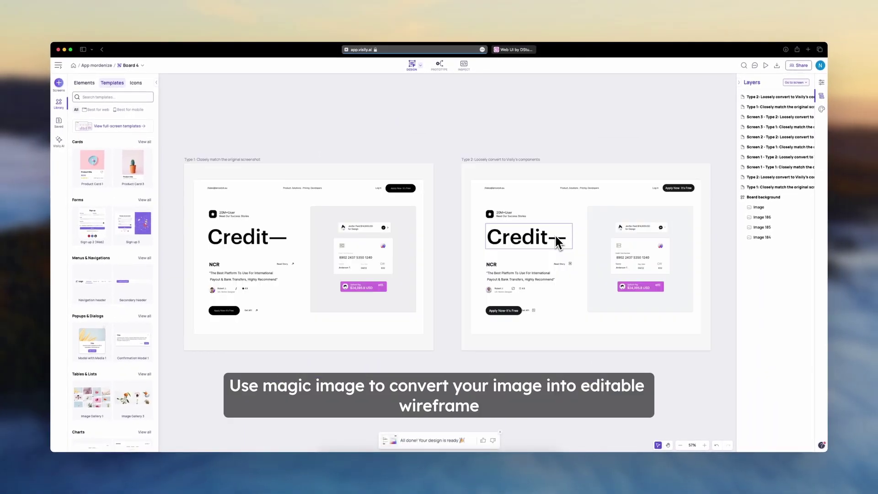
Examine the elements of the closely matching and loosely converted versions of the Credit screen.
{"action": "left_click", "coordinate": [263, 238]}
{"action": "left_click", "coordinate": [517, 242]}
{"action": "scroll", "coordinate": [490, 167], "scroll_direction": "up", "scroll_amount": 3}
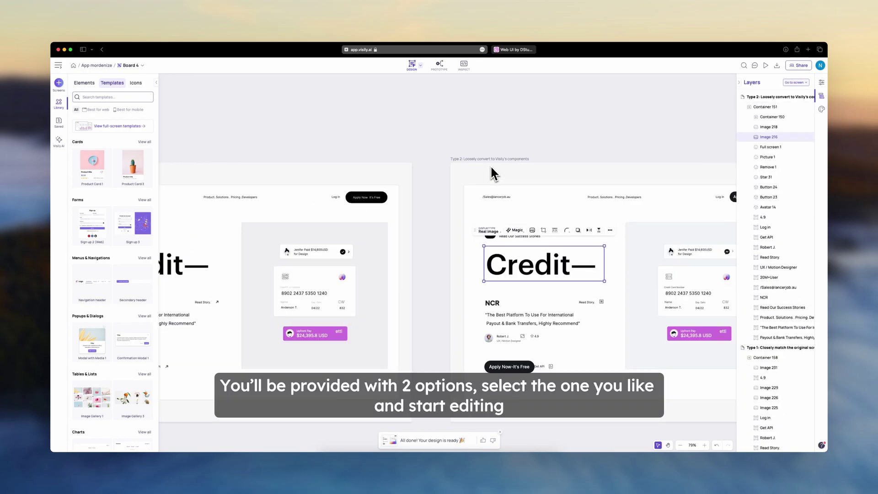
{"action": "left_click_drag", "start_coordinate": [470, 171], "coordinate": [591, 133]}
{"action": "scroll", "coordinate": [665, 177], "scroll_direction": "up", "scroll_amount": 1}
{"action": "left_click_drag", "start_coordinate": [634, 204], "coordinate": [560, 186]}
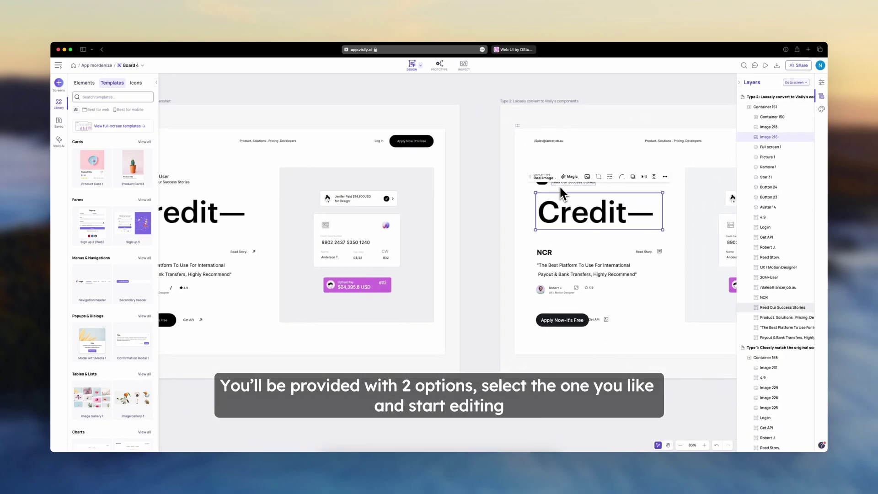
{"action": "left_click", "coordinate": [544, 183]}
{"action": "scroll", "coordinate": [569, 210], "scroll_direction": "right", "scroll_amount": 1}
{"action": "left_click", "coordinate": [536, 264]}
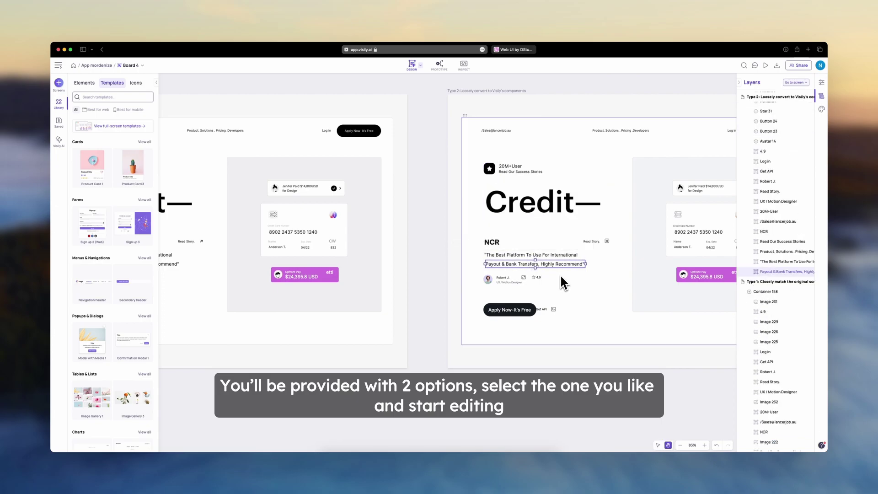
{"action": "left_click_drag", "start_coordinate": [561, 274], "coordinate": [415, 251]}
{"action": "left_click", "coordinate": [399, 287]}
{"action": "left_click", "coordinate": [404, 287], "text": "shift"}
{"action": "left_click_drag", "start_coordinate": [403, 288], "coordinate": [409, 288]}
{"action": "left_click", "coordinate": [459, 320]}
{"action": "left_click_drag", "start_coordinate": [489, 300], "coordinate": [511, 324]}
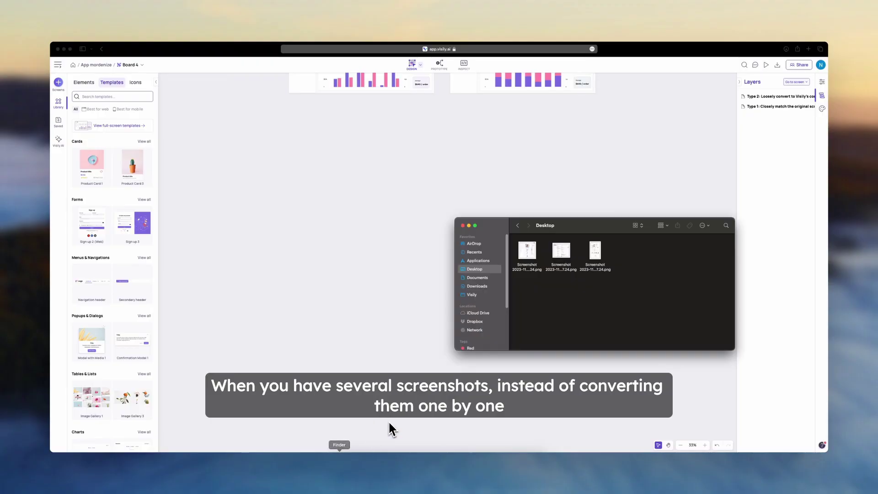
Bring the three screenshot PNG files from the Desktop folder onto the board's empty canvas area.
{"action": "left_click_drag", "start_coordinate": [631, 291], "coordinate": [382, 298]}
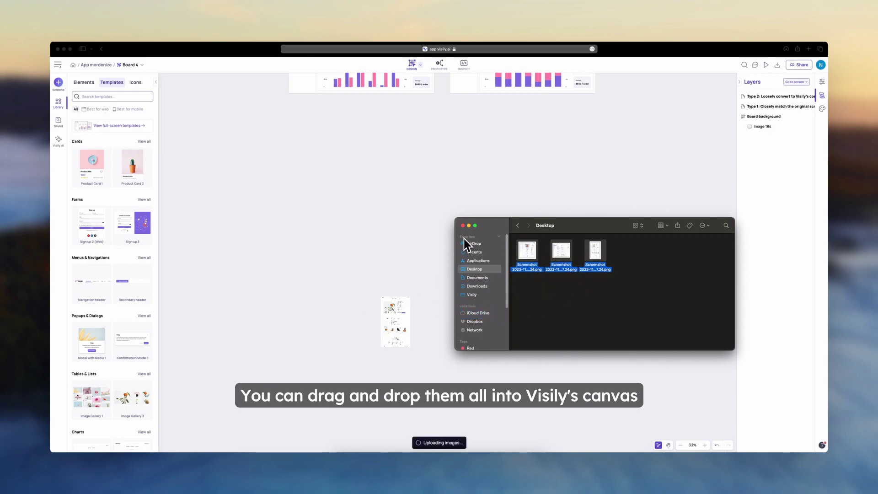
{"action": "left_click", "coordinate": [448, 268]}
{"action": "scroll", "coordinate": [406, 328], "scroll_direction": "up", "scroll_amount": 10}
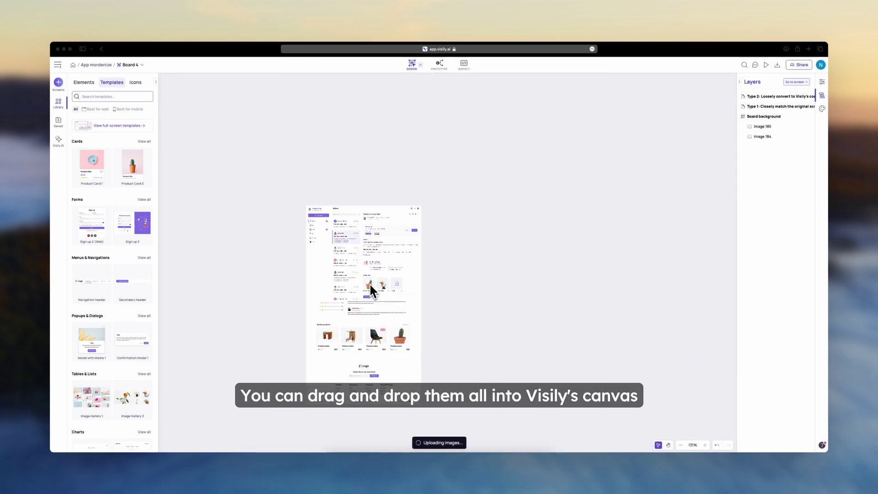
Spread the three uploaded screenshots apart so they stand side by side in one row.
{"action": "left_click_drag", "start_coordinate": [369, 283], "coordinate": [613, 275]}
{"action": "left_click", "coordinate": [550, 283]}
{"action": "key", "text": "space"}
{"action": "left_click_drag", "start_coordinate": [549, 282], "coordinate": [390, 252]}
{"action": "left_click_drag", "start_coordinate": [309, 260], "coordinate": [595, 263]}
{"action": "left_click", "coordinate": [580, 333]}
{"action": "key", "text": "space"}
{"action": "left_click_drag", "start_coordinate": [579, 333], "coordinate": [588, 309]}
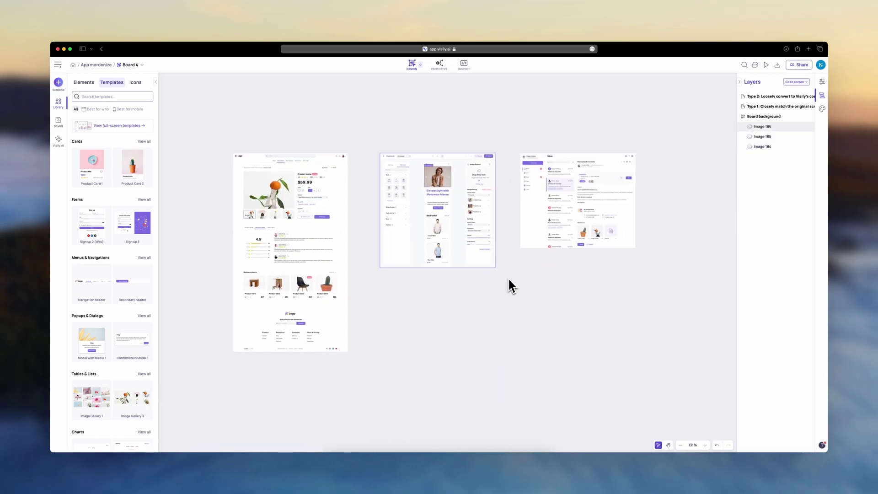
Select all three screenshots together and convert them into editable wireframes with magic image.
{"action": "left_click_drag", "start_coordinate": [198, 125], "coordinate": [617, 380]}
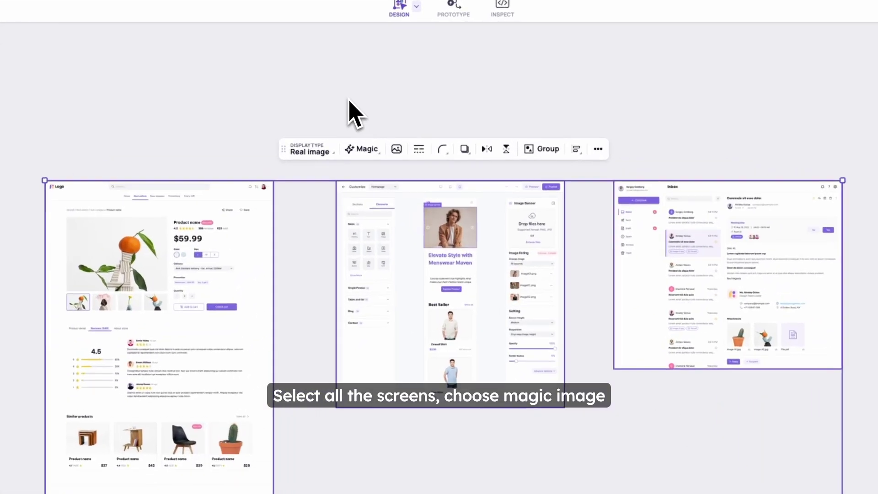
{"action": "left_click", "coordinate": [360, 151]}
{"action": "left_click", "coordinate": [360, 192]}
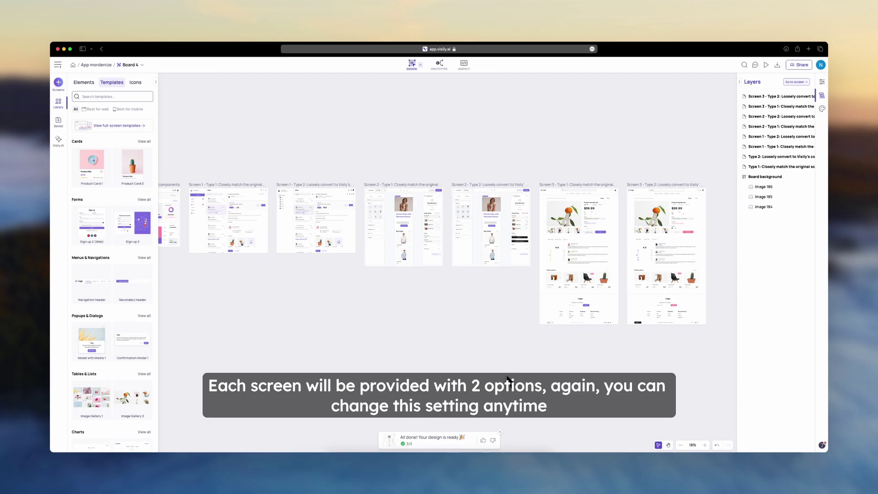
Examine the loosely converted Screen 1 inbox and select its email detail container.
{"action": "scroll", "coordinate": [344, 292], "scroll_direction": "up", "scroll_amount": 2}
{"action": "scroll", "coordinate": [314, 245], "scroll_direction": "up", "scroll_amount": 5}
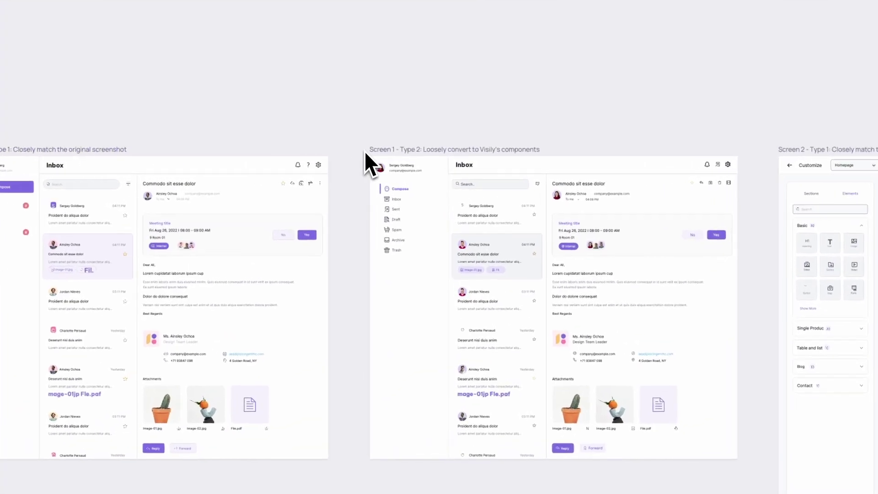
{"action": "left_click", "coordinate": [419, 162]}
{"action": "left_click", "coordinate": [574, 435]}
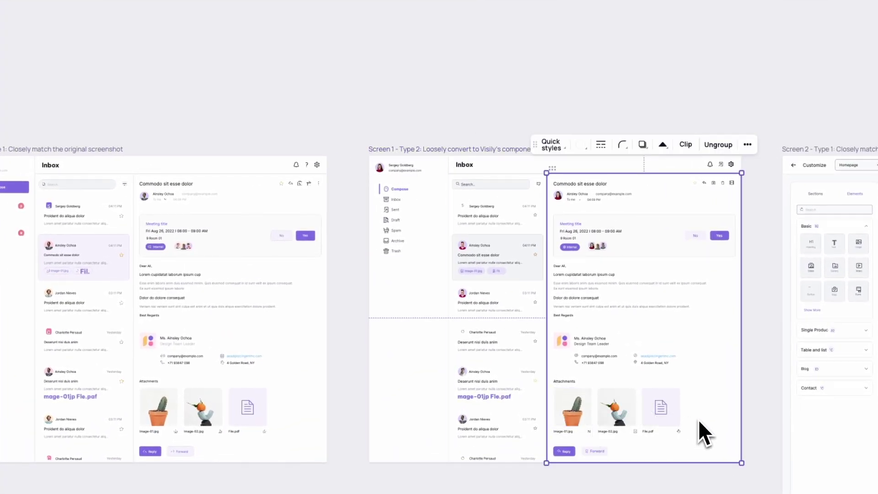